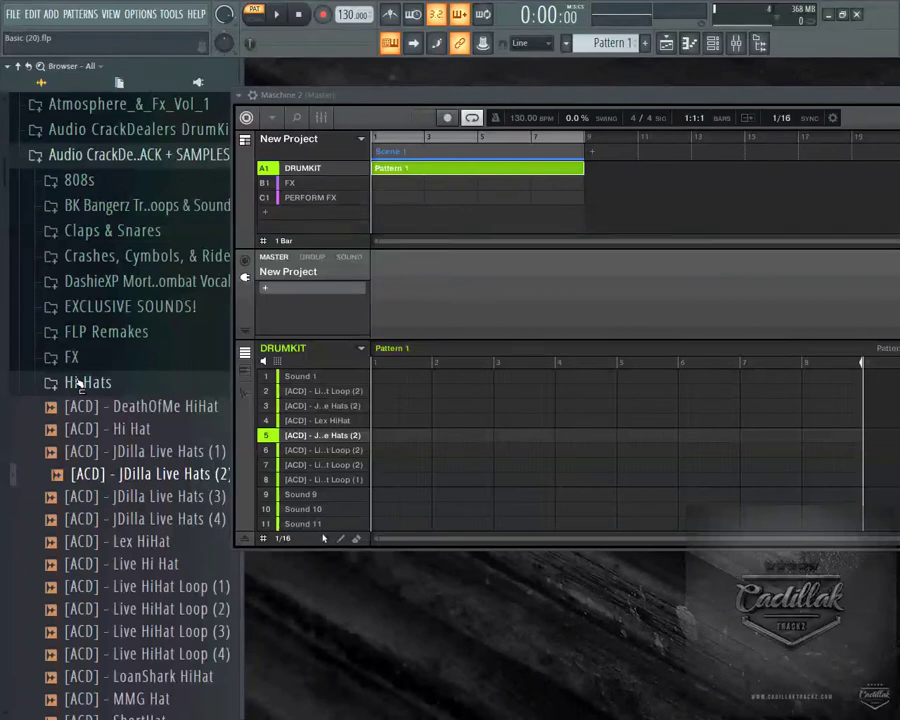
Collapse the Hi Hats sample folder and move the Maschine 2 window down so the Channel rack is uncovered
left_click(127, 384)
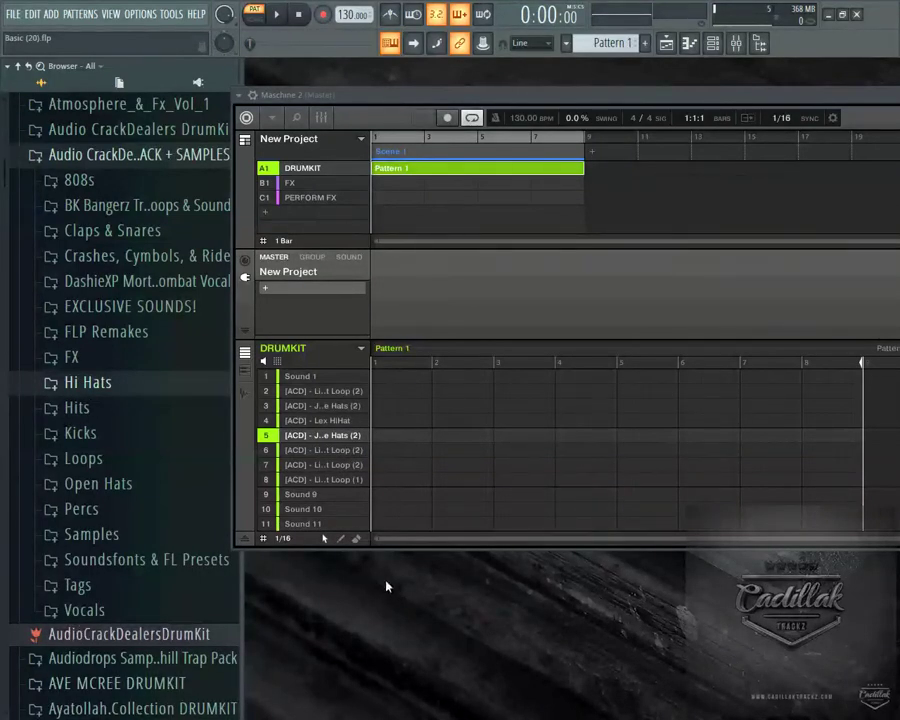
left_click_drag(471, 104, 376, 79)
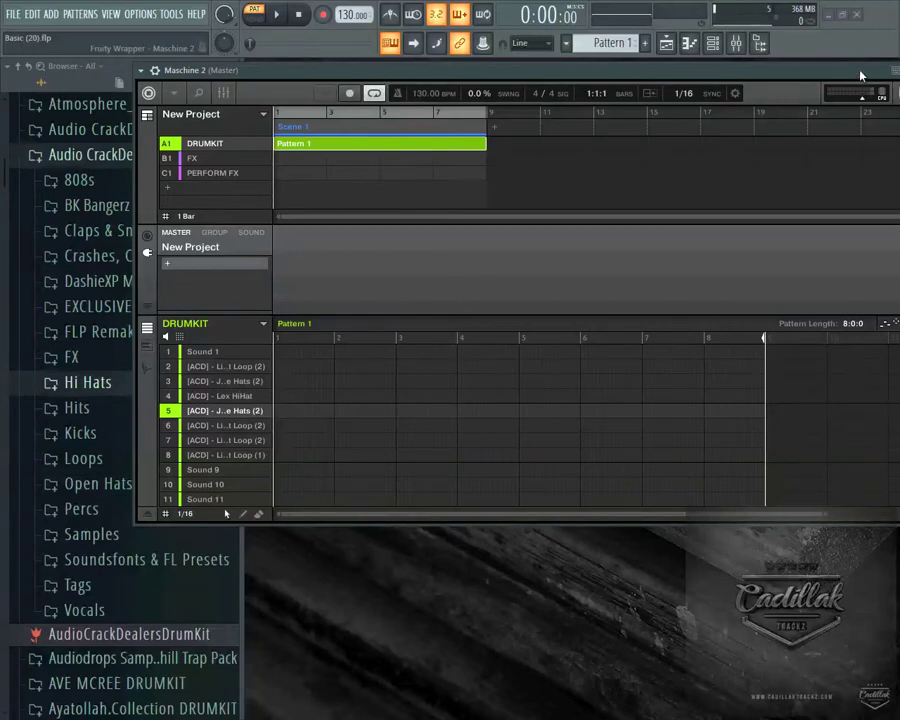
left_click_drag(864, 76, 871, 612)
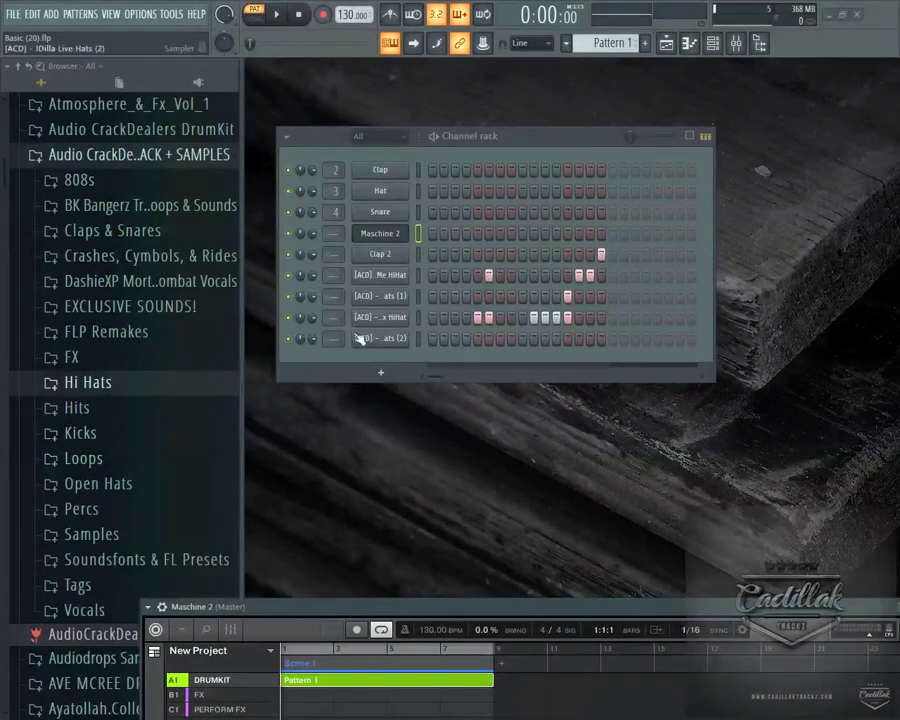
Load the AudioSoda Hit and Bruh Hit samples from the Hits folder as new channels in the Channel rack
left_click(92, 407)
right_click(112, 477)
left_click(160, 530)
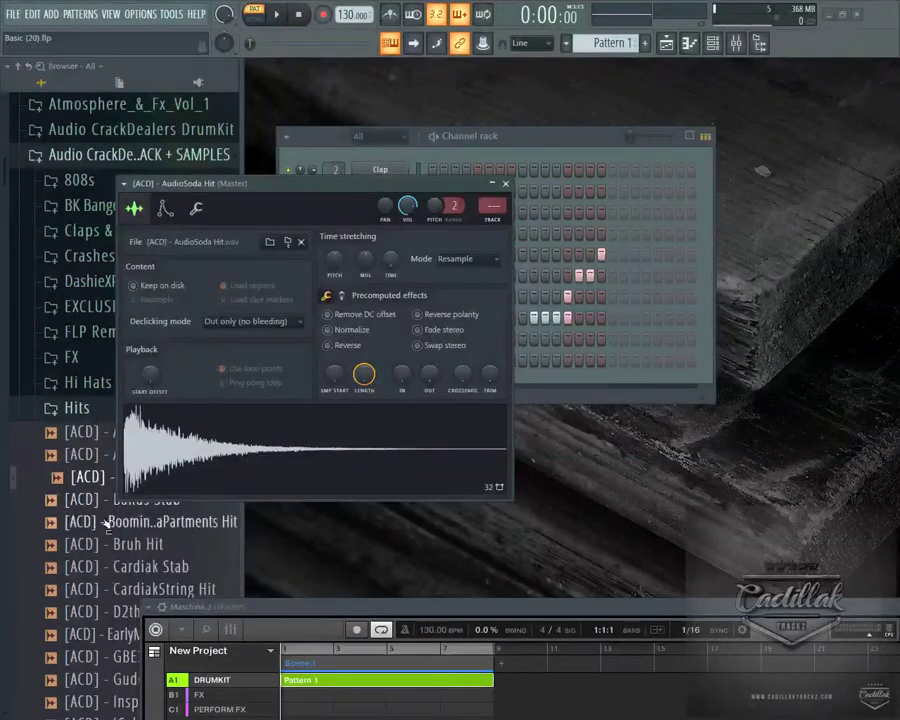
left_click_drag(160, 545, 577, 395)
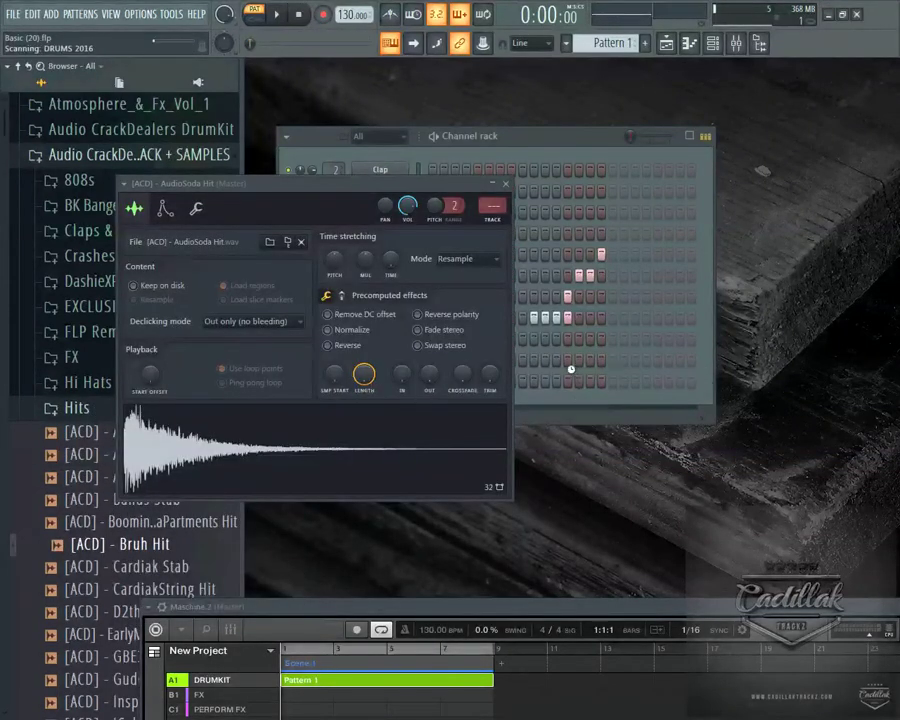
left_click(505, 184)
Fill in trial steps on the Bruh Hit, AudioSoda Hit and four hi-hat sample channels in the Channel rack
mouse_move(477, 380)
left_mouse_down()
mouse_move(533, 380)
mouse_move(567, 359)
left_mouse_up()
left_click_drag(442, 338, 556, 338)
left_click(590, 317)
left_click_drag(525, 296, 489, 296)
left_click(533, 275)
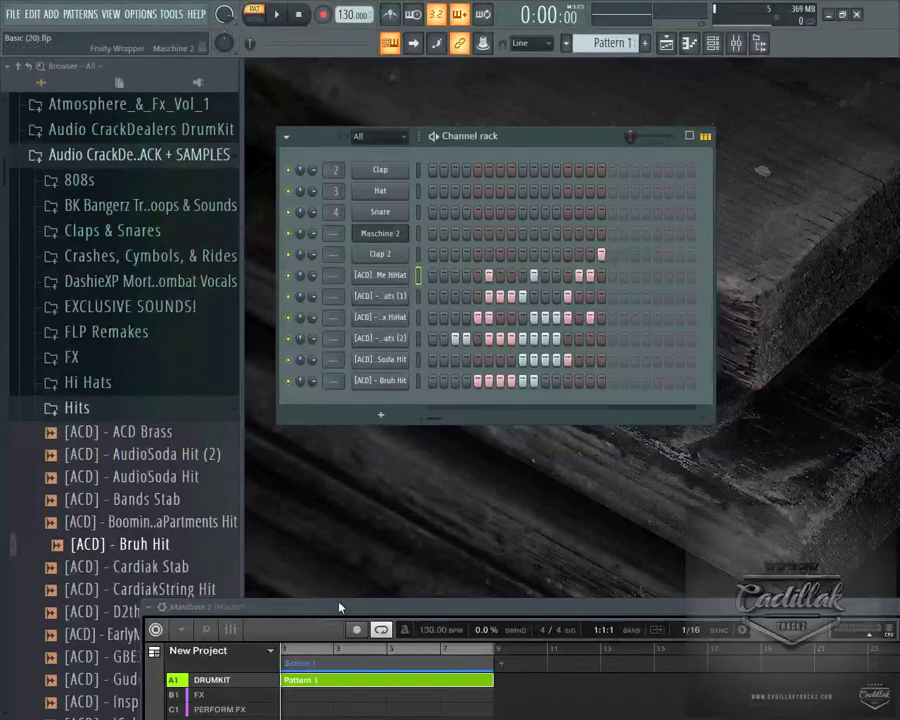
Examine the DeathOfMe HiHat channel's sampler settings and waveform options, and close its window
left_click(385, 282)
right_click(268, 356)
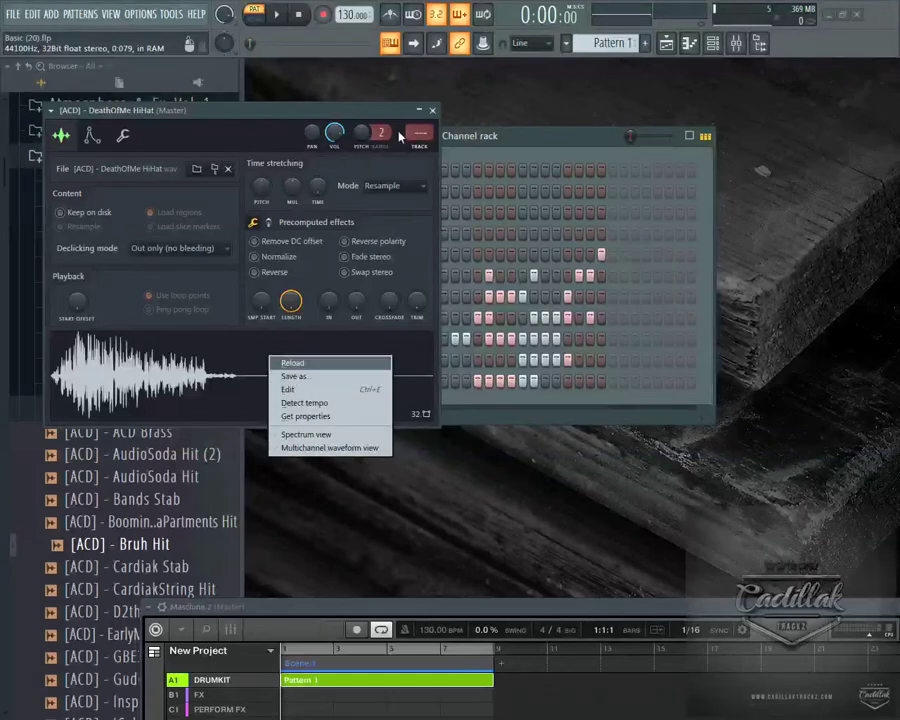
left_click(432, 111)
left_click(432, 111)
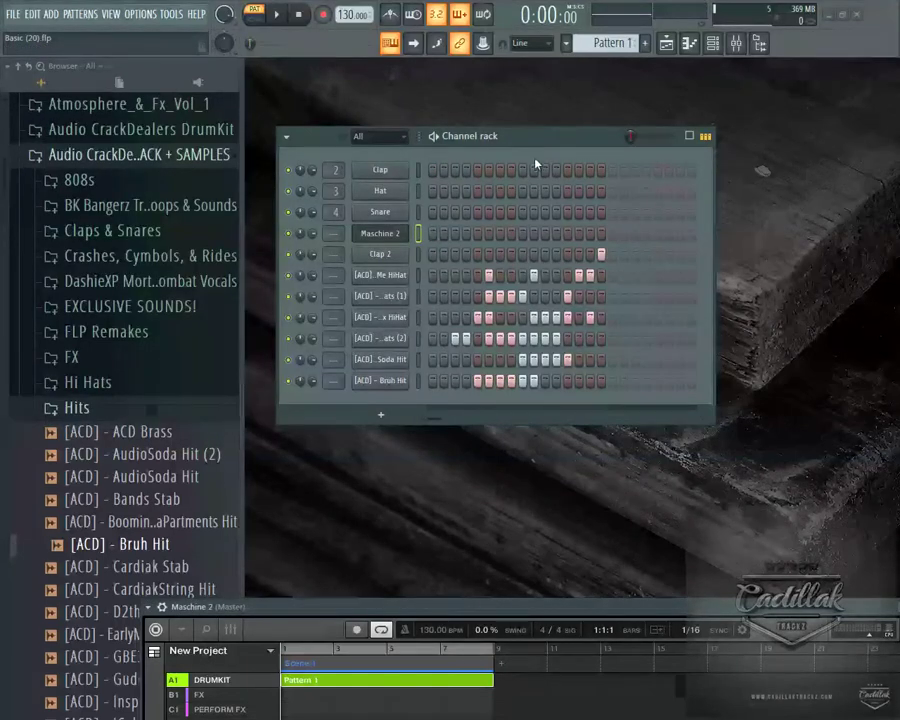
Move the Maschine 2 window back up and load Cardiak Stab into sound 8 and D2therj Brass into sounds 9 and 10 of DRUMKIT
left_click_drag(476, 605, 540, 99)
left_click_drag(421, 106, 457, 111)
left_click_drag(127, 566, 344, 487)
left_click_drag(150, 611, 350, 490)
left_click_drag(200, 612, 340, 508)
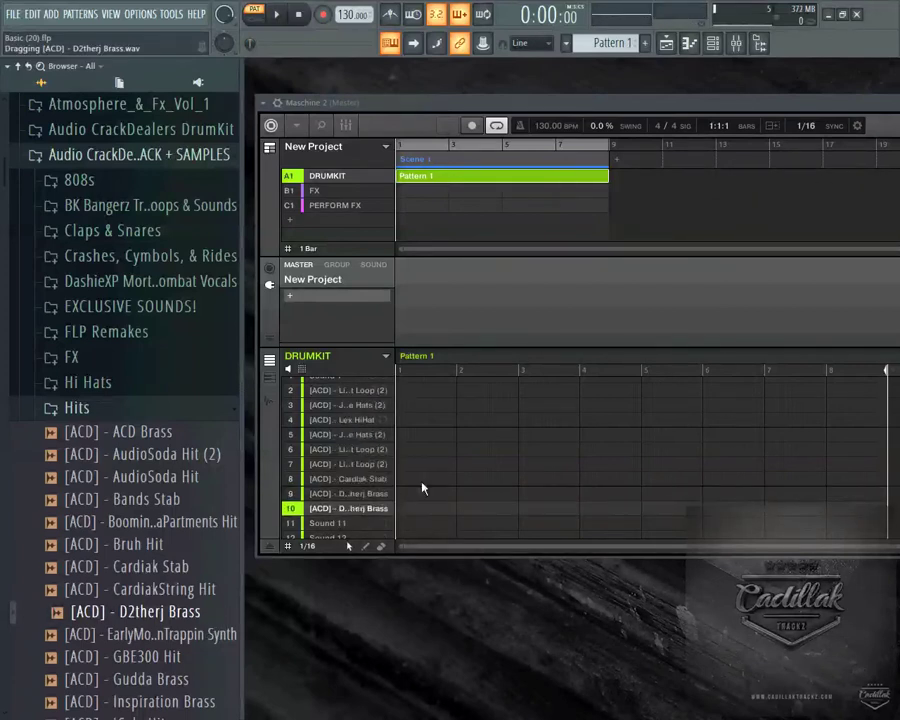
View the Save with Samples dialog for the DRUMKIT group and close it without saving
right_click(341, 356)
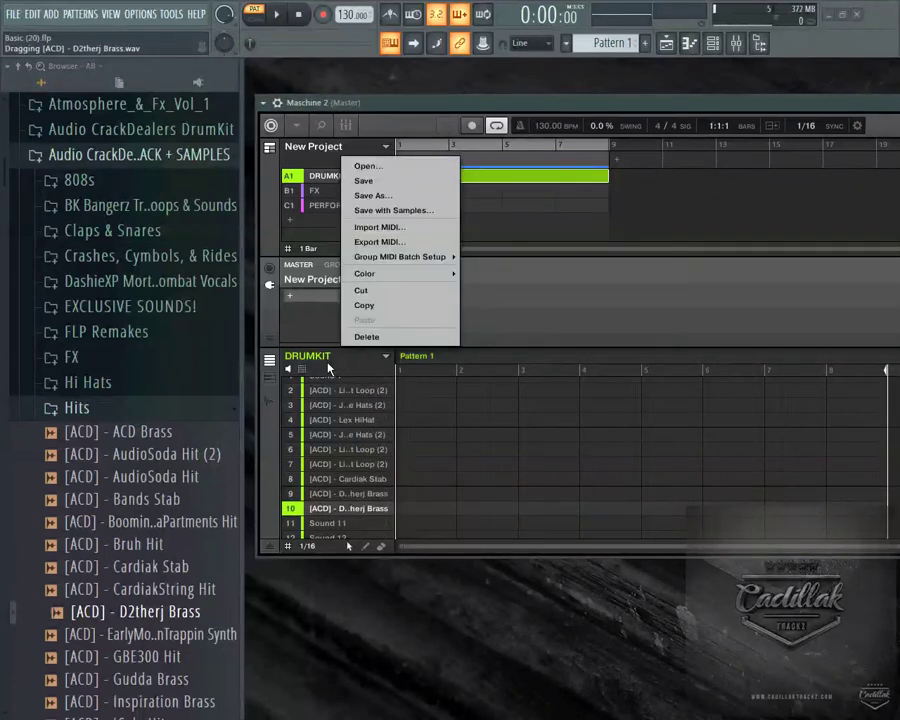
left_click(361, 361)
right_click(363, 362)
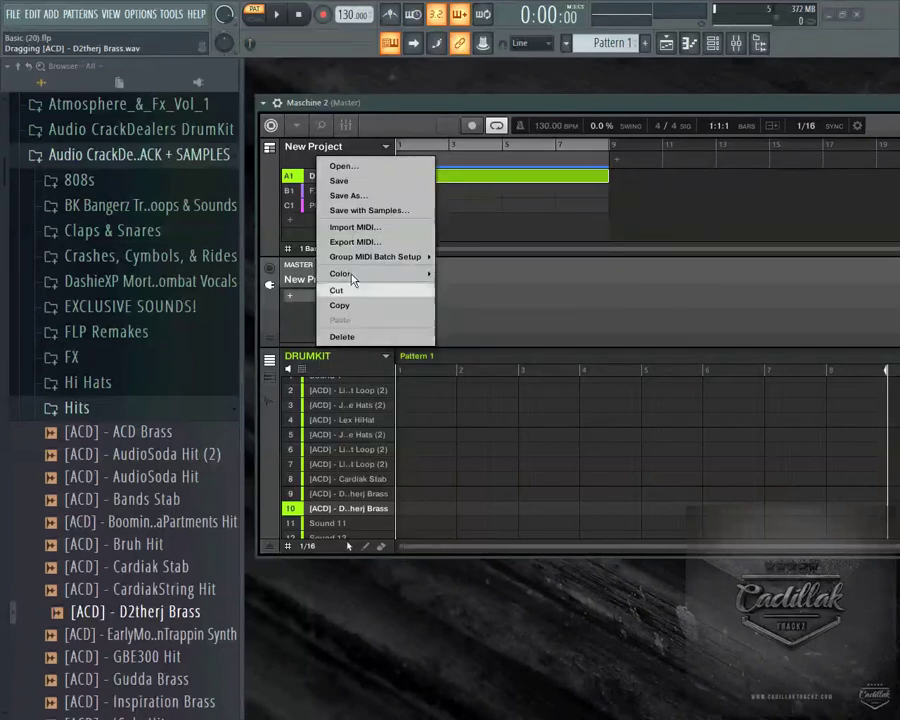
left_click(391, 219)
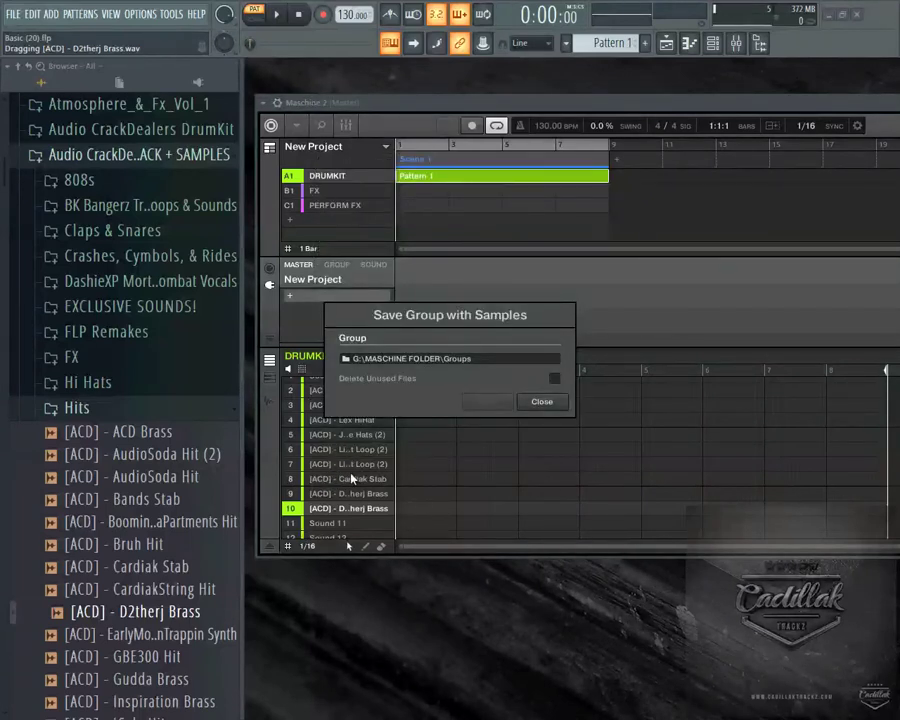
left_click_drag(368, 455, 348, 527)
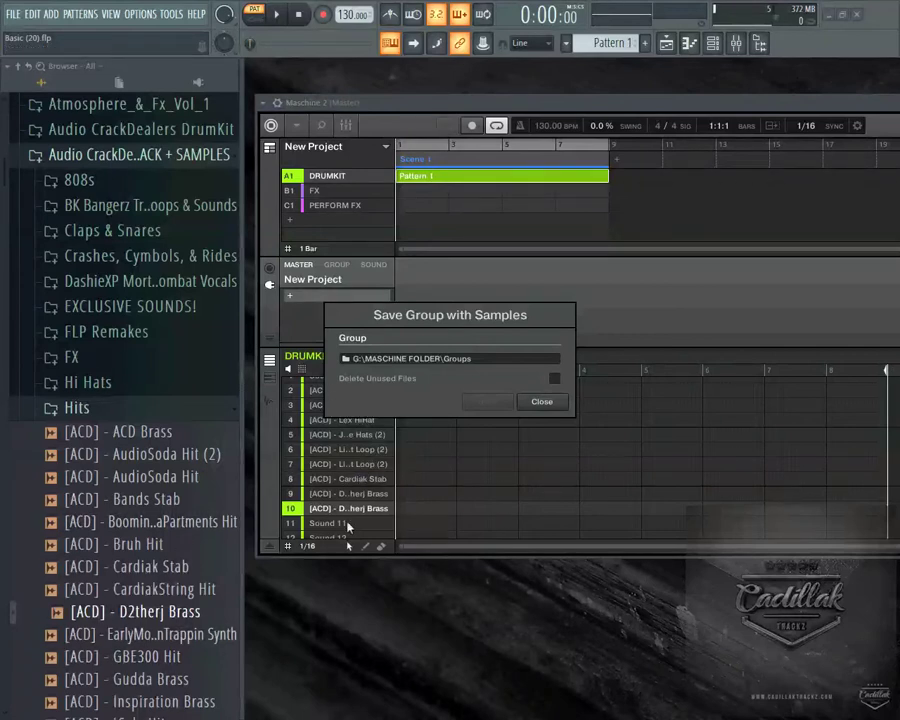
left_click(541, 401)
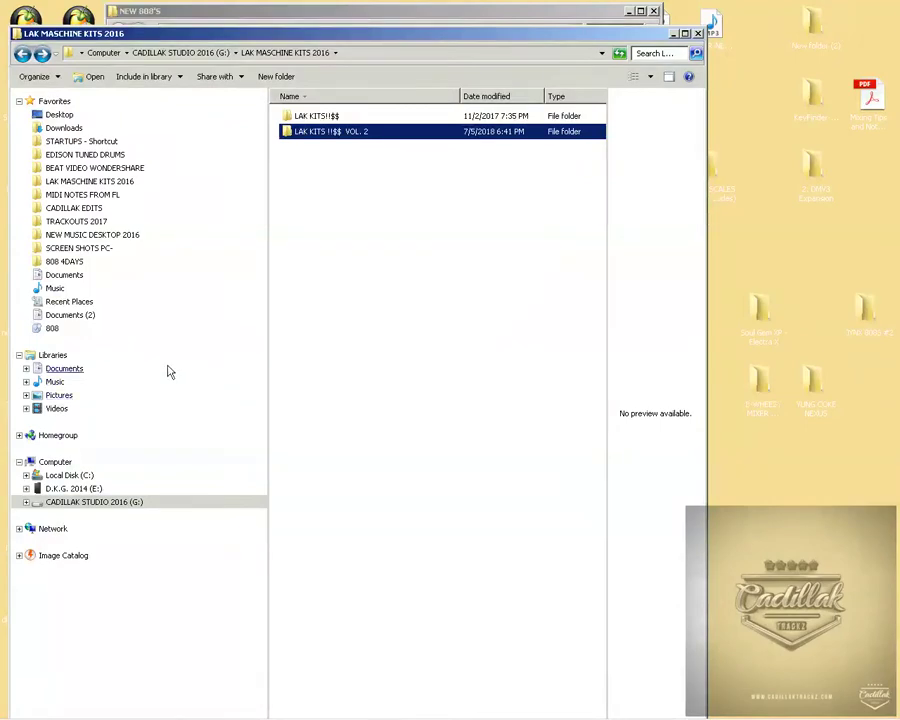
Look through the kit files in the LAK KITS !!$$ VOL. 2 folder and open the LAK'S KIT #242 Samples folder
double_click(355, 135)
left_click_drag(603, 155, 613, 641)
scroll(524, 465, "up", 20)
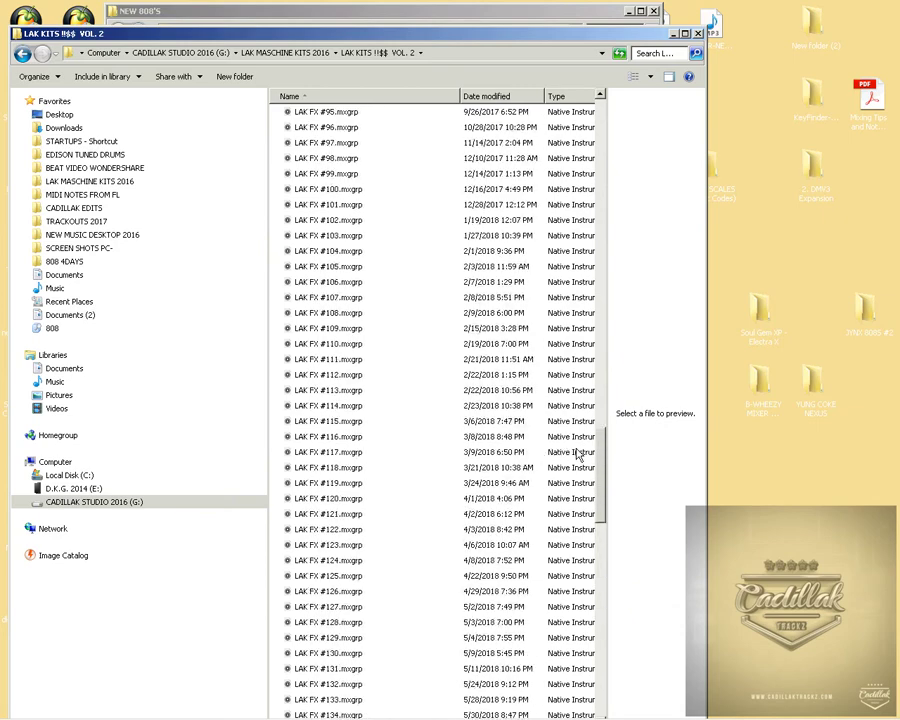
scroll(576, 455, "down", 20)
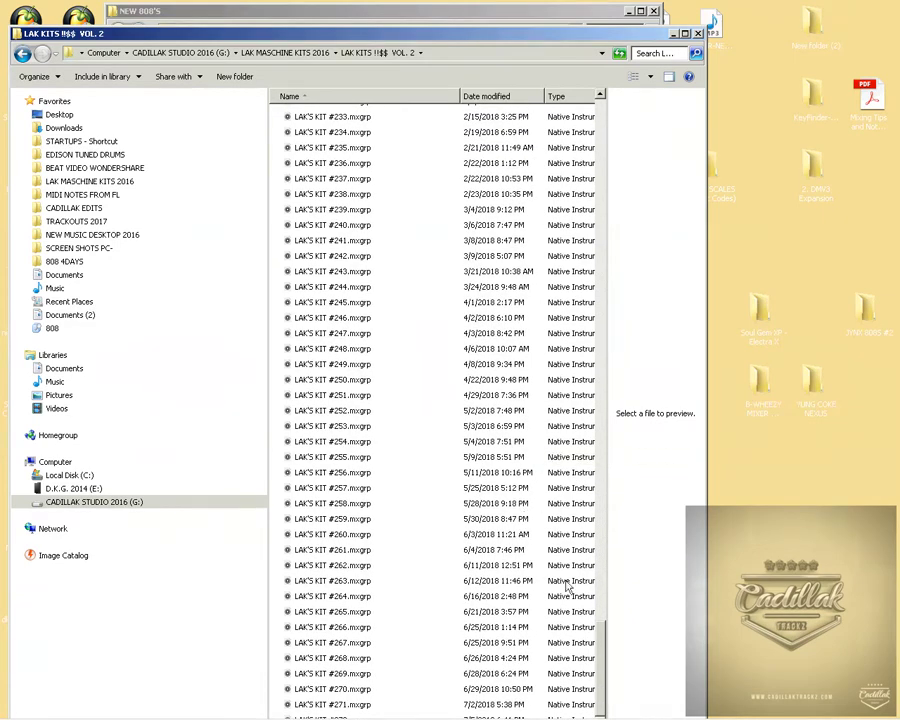
left_click_drag(598, 650, 625, 675)
left_click_drag(606, 662, 626, 372)
double_click(308, 204)
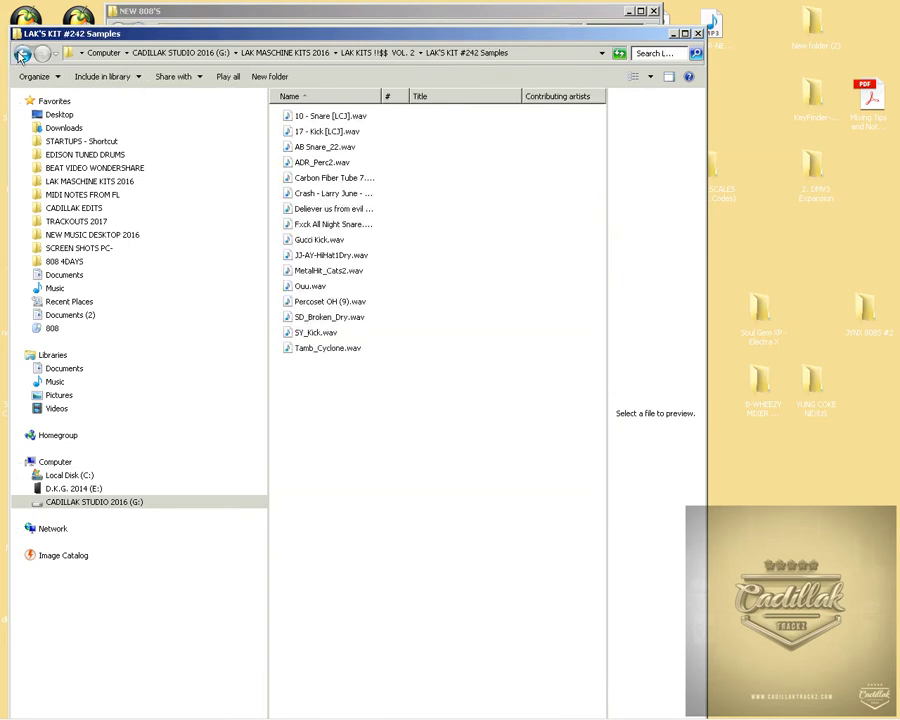
Return to the LAK KITS !!$$ VOL. 2 folder and search it for KICK
left_click(22, 54)
left_click_drag(600, 280, 595, 580)
scroll(519, 188, "down", 3)
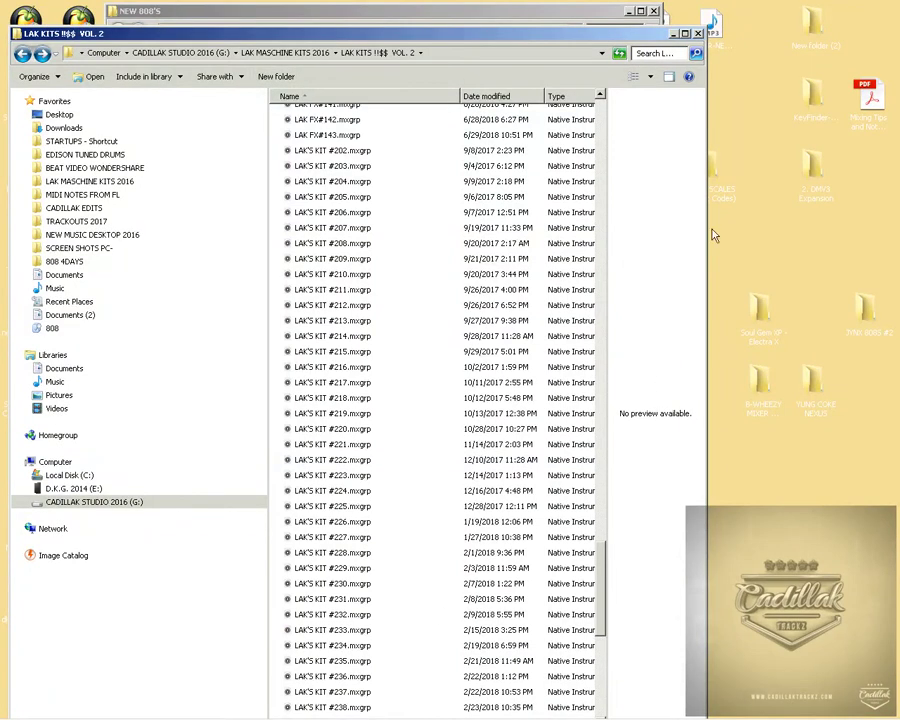
left_click(648, 54)
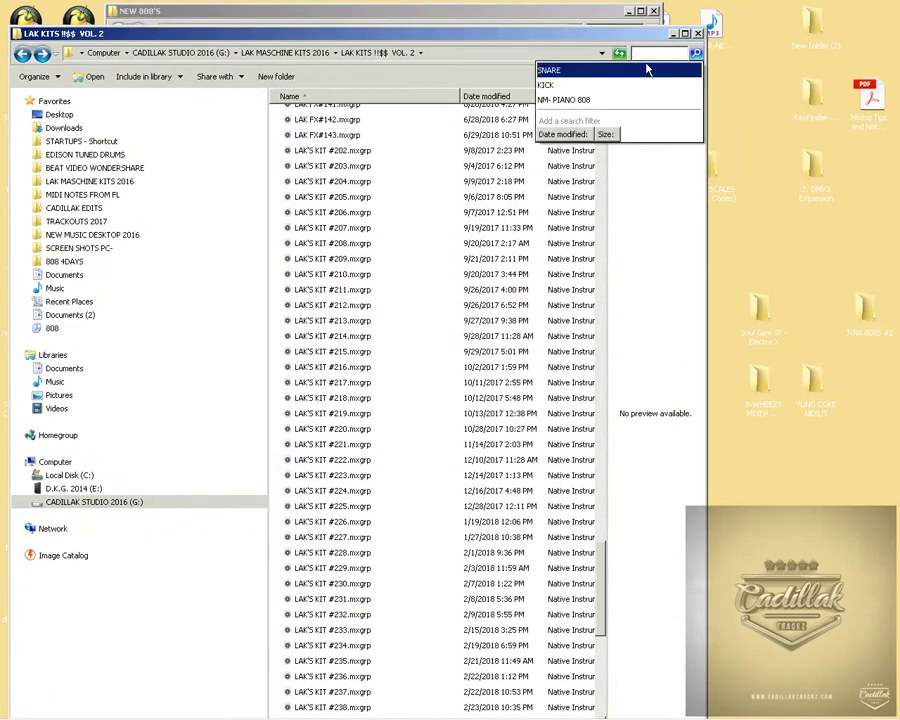
left_click(623, 87)
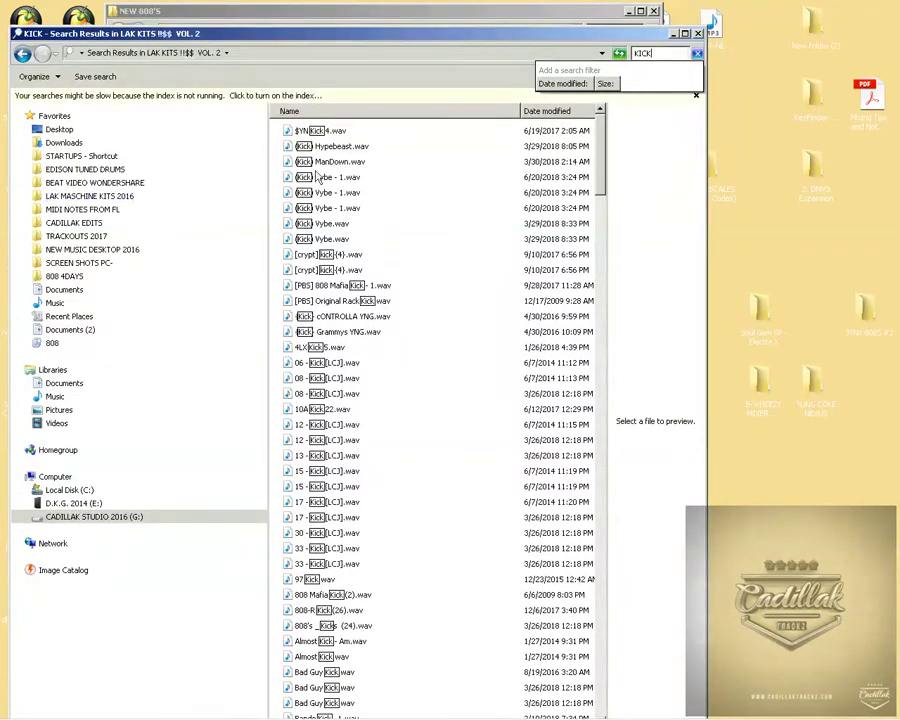
mouse_move(600, 158)
left_mouse_down()
mouse_move(612, 679)
mouse_move(604, 170)
left_mouse_up()
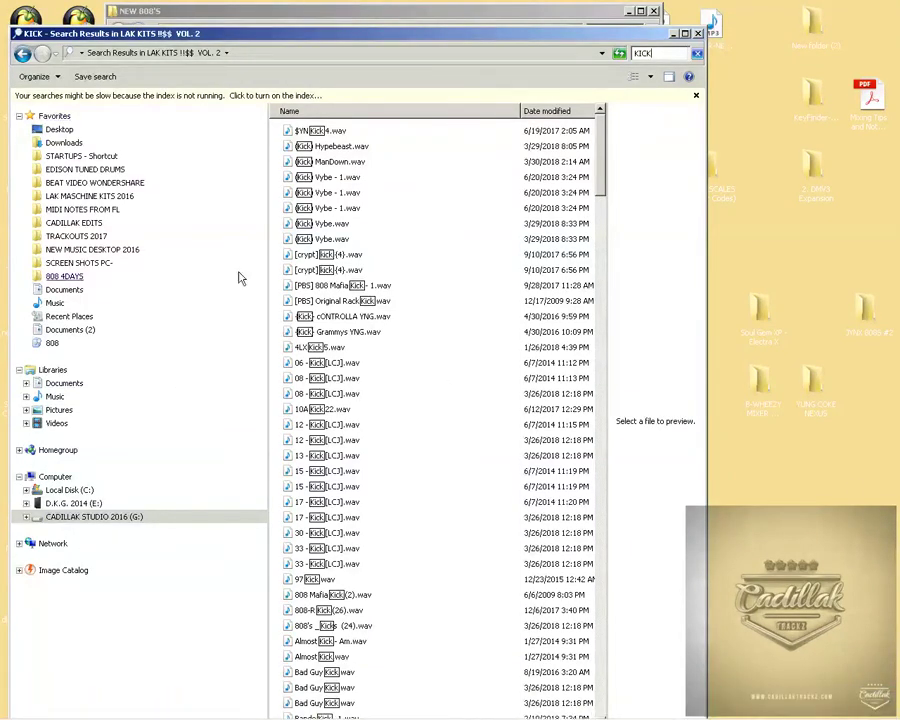
Leave the KICK search results and minimize the LAK KITS !!$$ VOL. 2 window
left_click(22, 53)
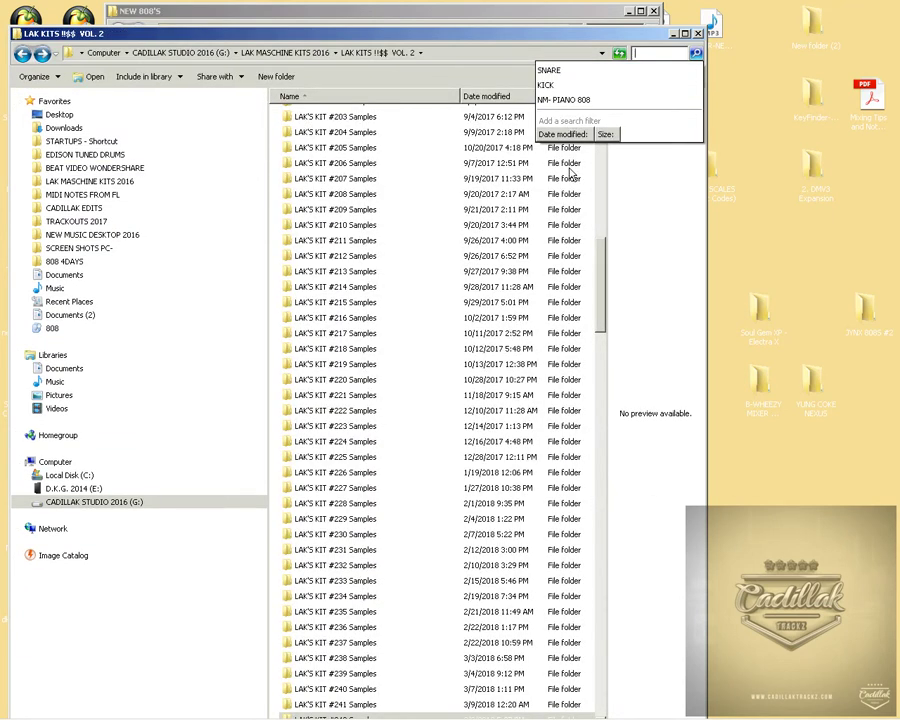
left_click(647, 42)
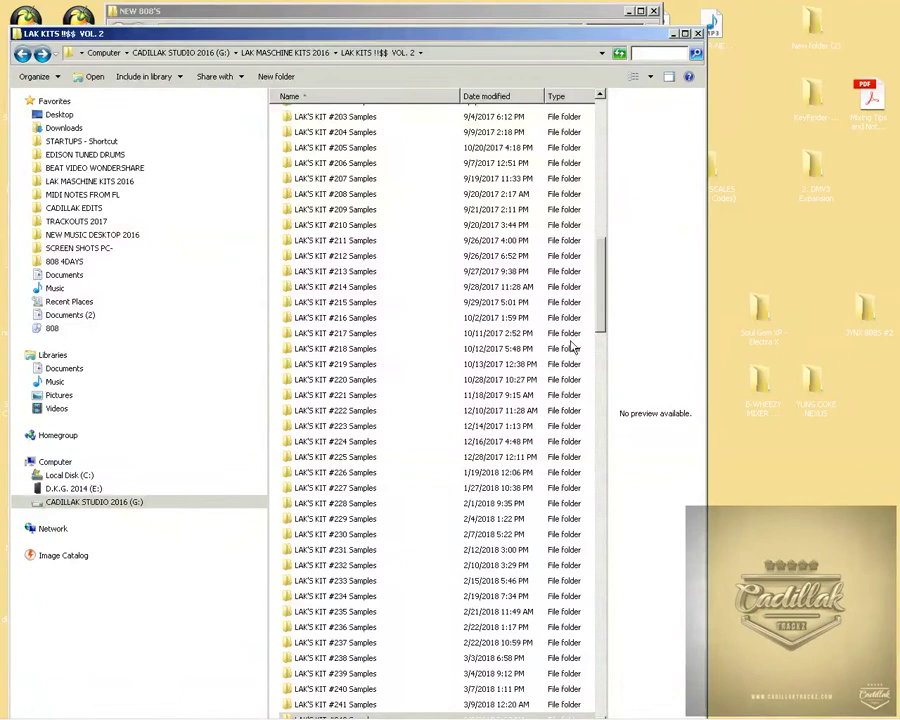
left_click(674, 35)
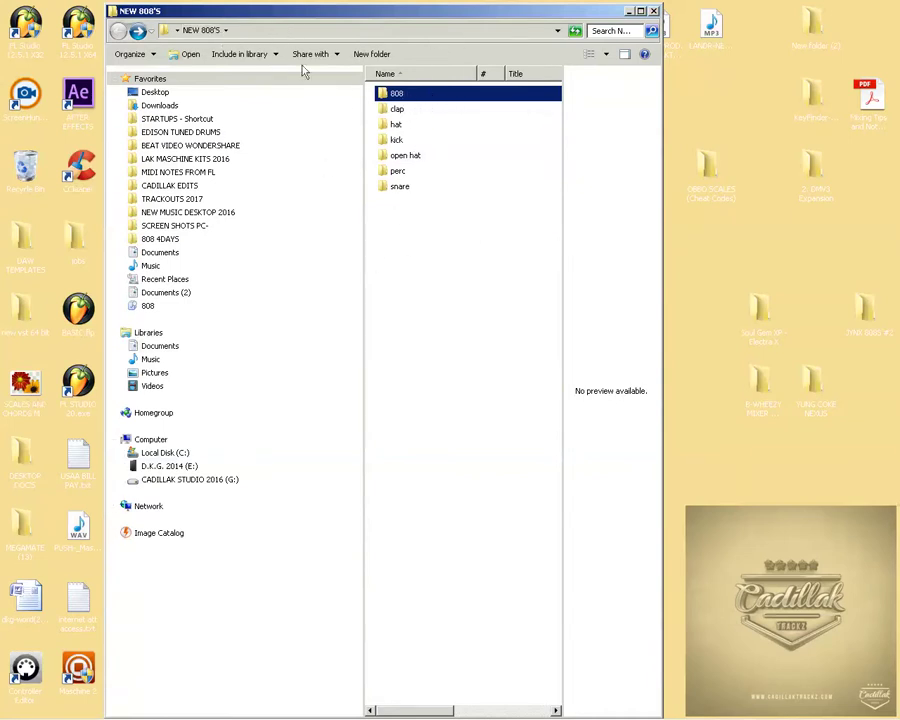
Review the drum category folders in NEW 808'S, including clap, hat, kick, open hat, perc and snare
left_click(396, 110)
left_click(392, 125)
left_click(393, 154)
left_click(400, 189)
left_click(398, 171)
left_click(408, 140)
left_click(400, 124)
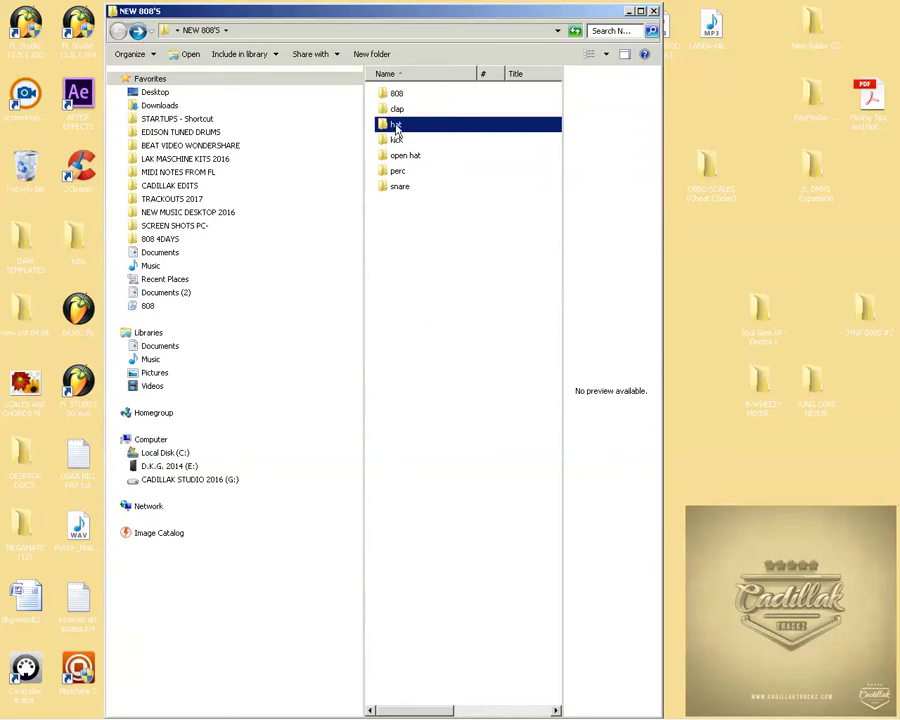
left_click(405, 155)
left_click(397, 140)
left_click(400, 239)
left_click(403, 187)
left_click(407, 158)
left_click(405, 125)
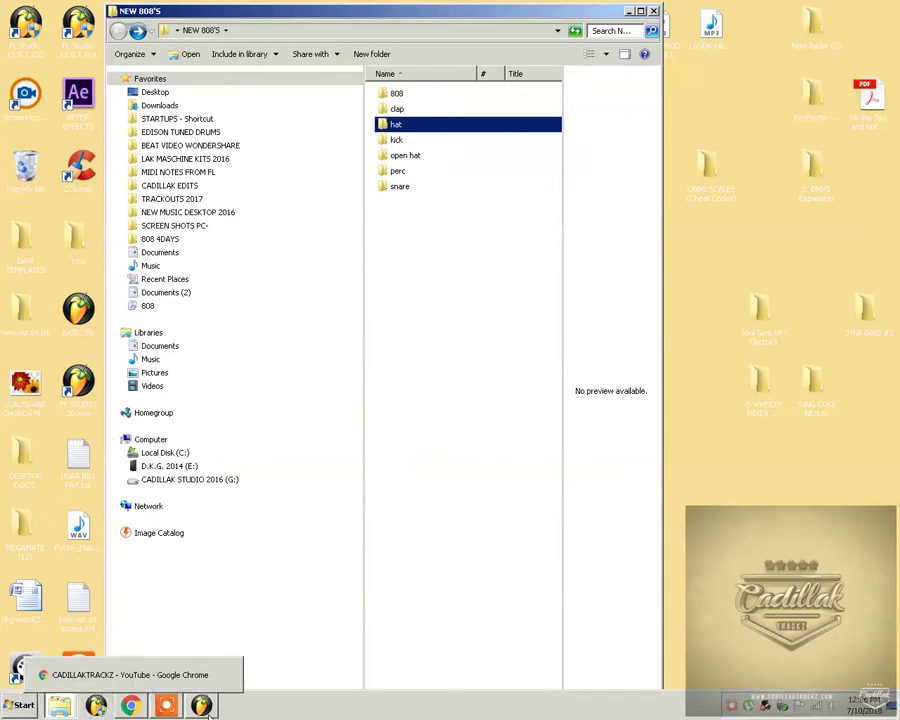
Switch to FL Studio, collapse the Audio CrackDealers samples folder and expand Dab Pack inside the B-Rackz DRUMKIT@@ folder
left_click(167, 705)
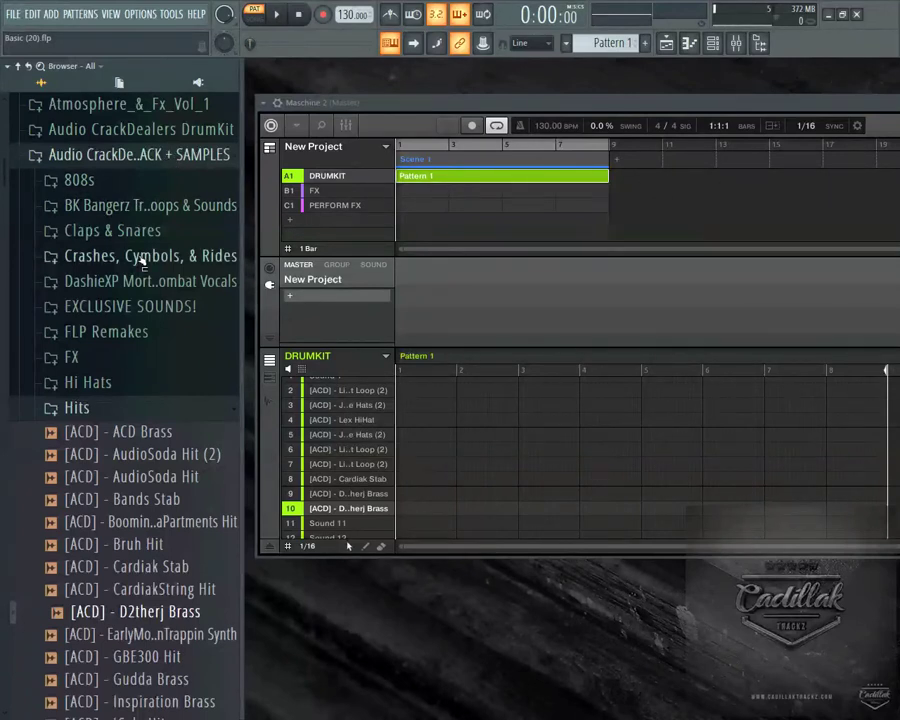
left_click(100, 154)
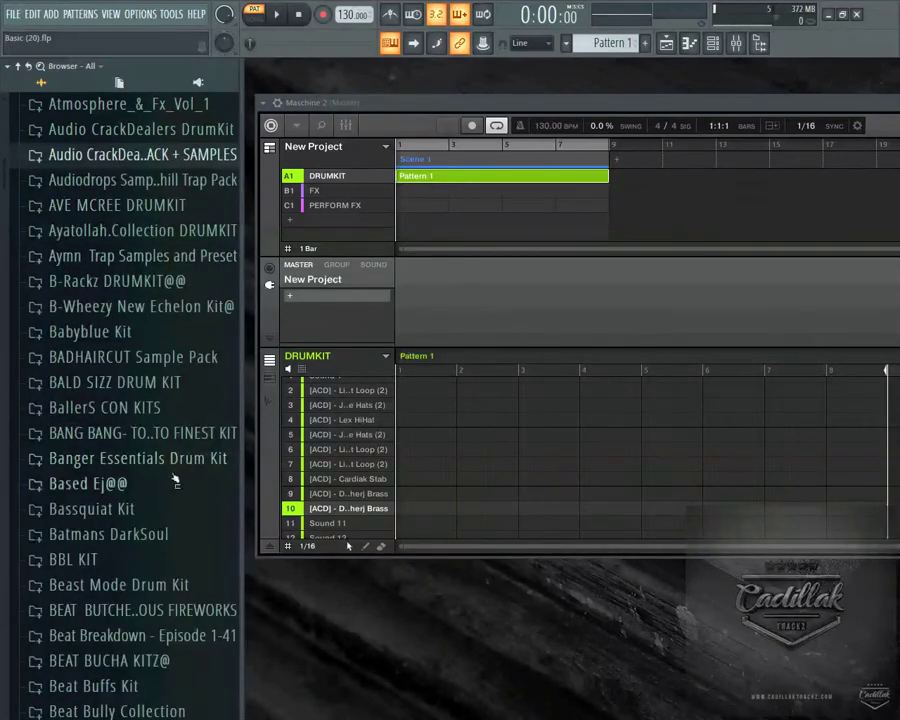
left_click(138, 281)
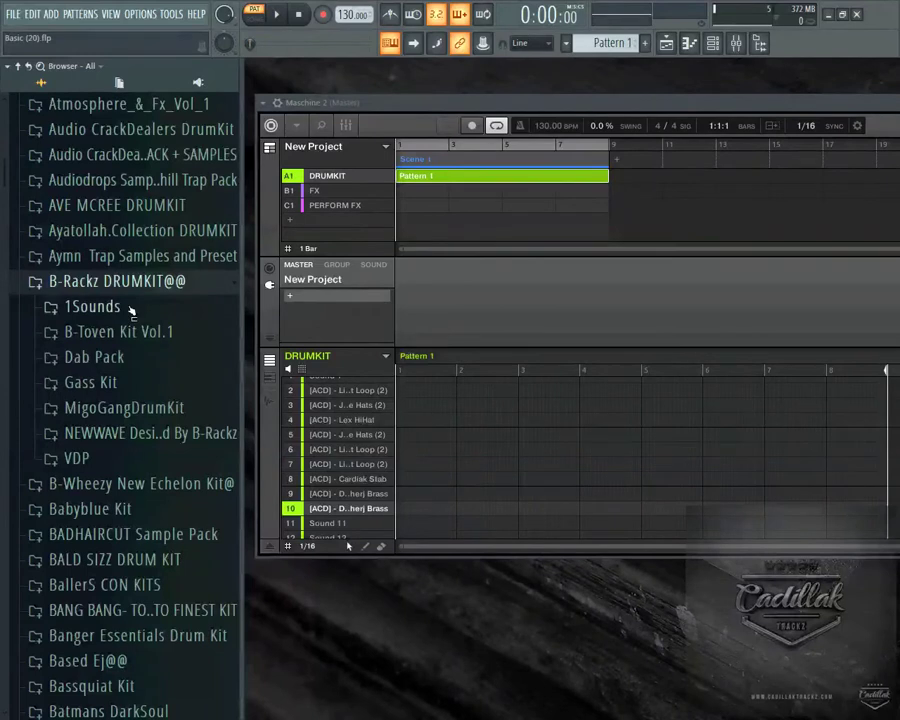
left_click(108, 357)
mouse_move(315, 466)
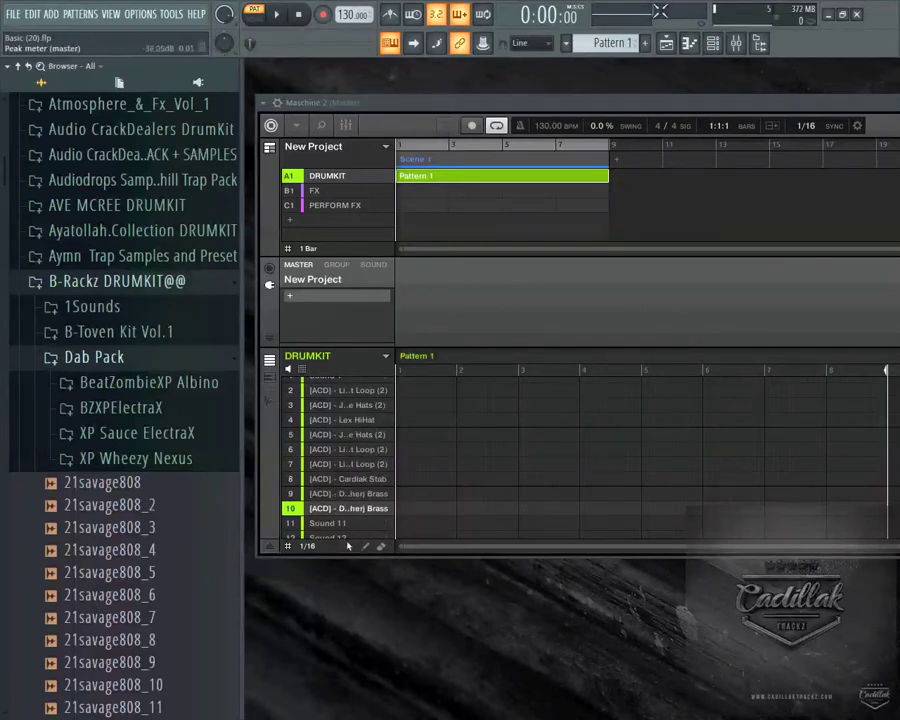
Minimize FL Studio, open the 808 folder in NEW 808'S, preview its samples in a maximized window, and restore the window size
left_click(828, 14)
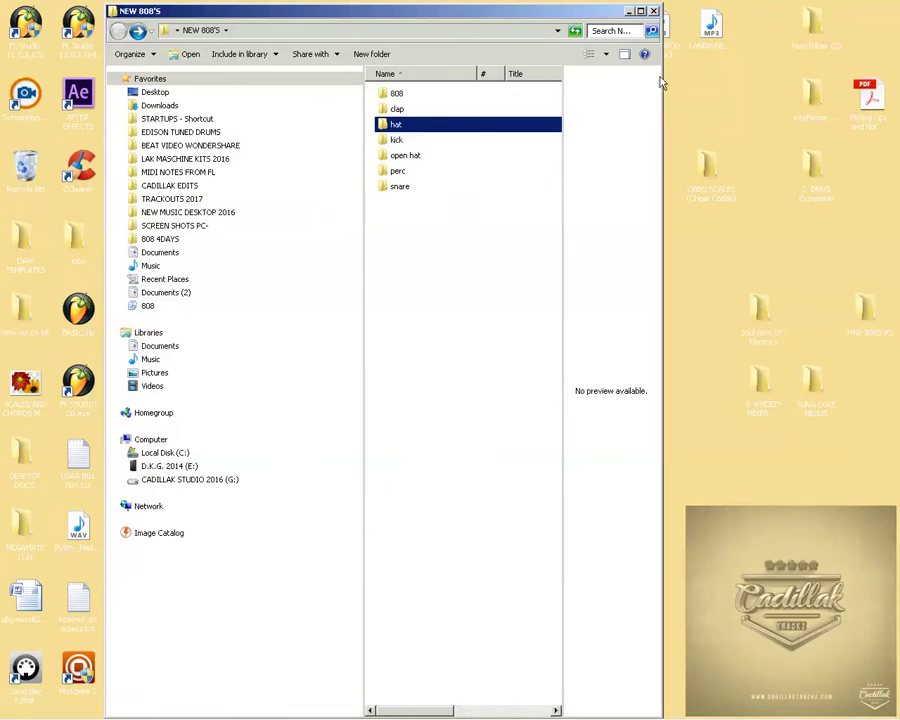
double_click(398, 94)
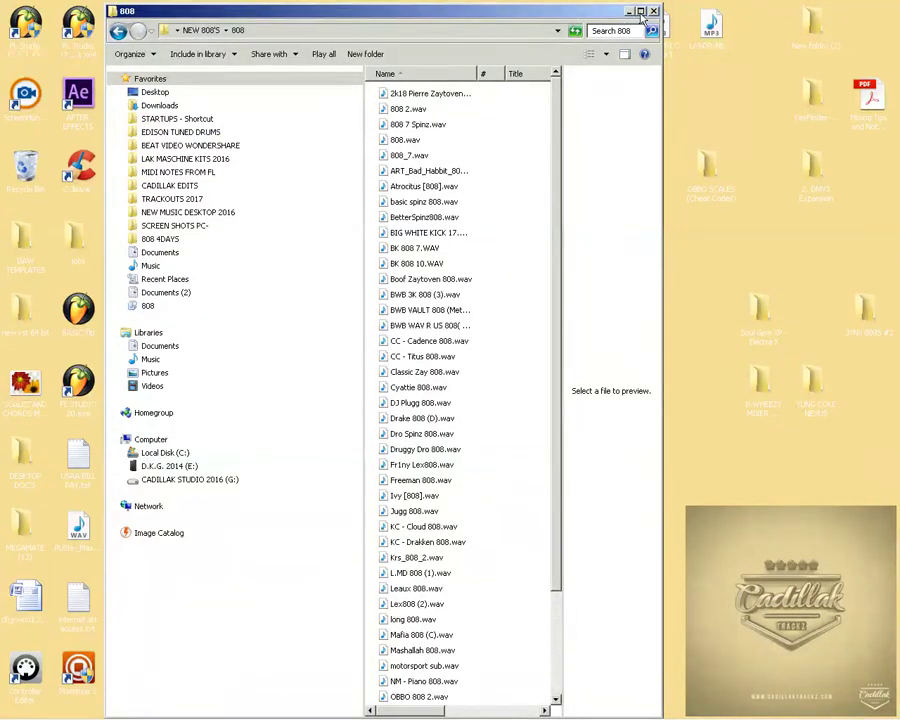
double_click(450, 11)
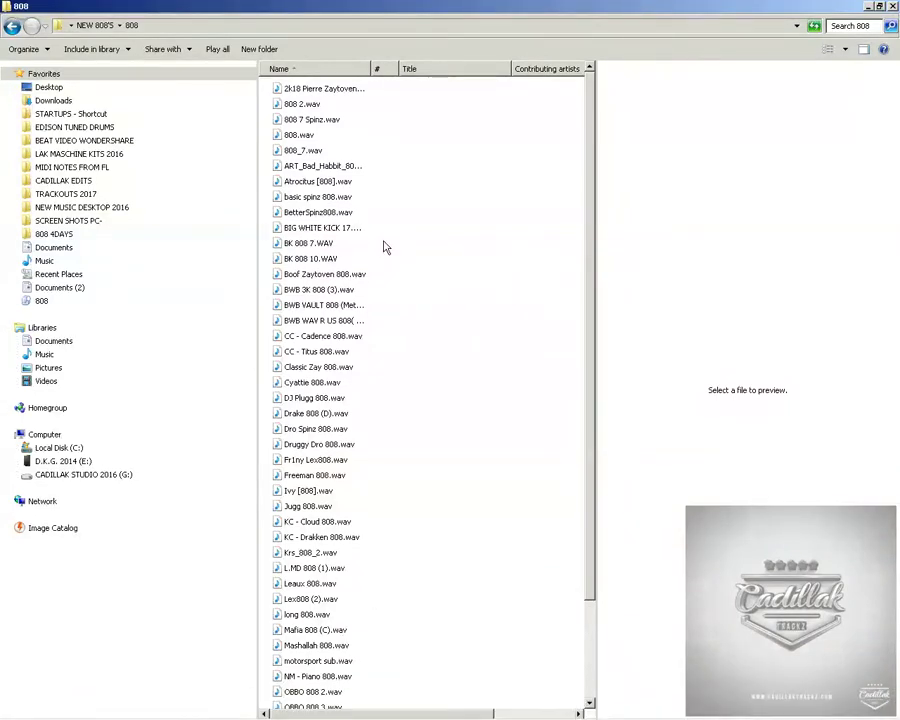
left_click(305, 91)
left_click(302, 522)
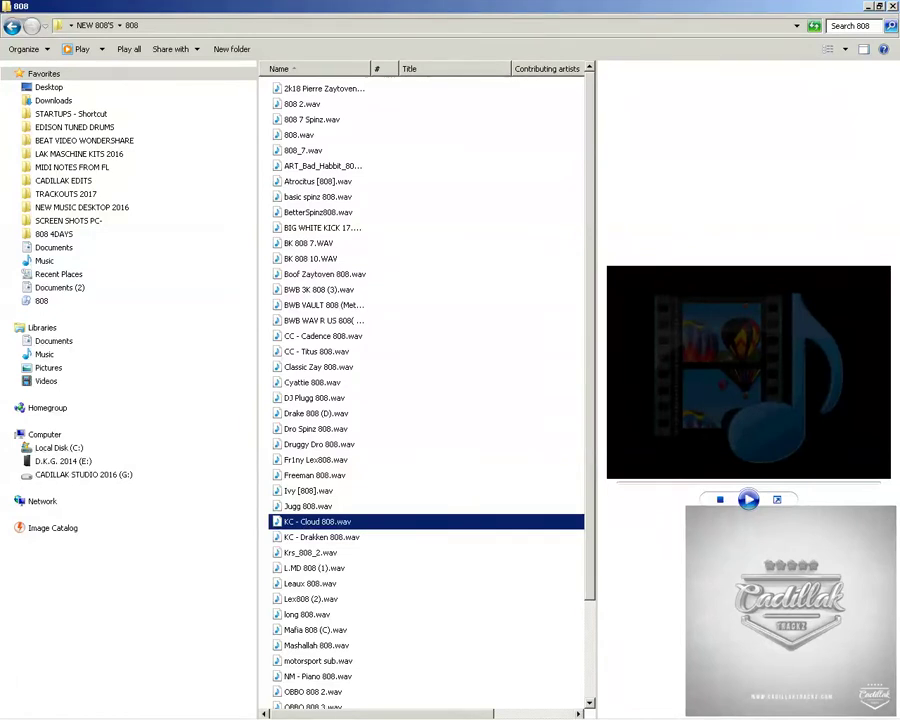
key("super+Down")
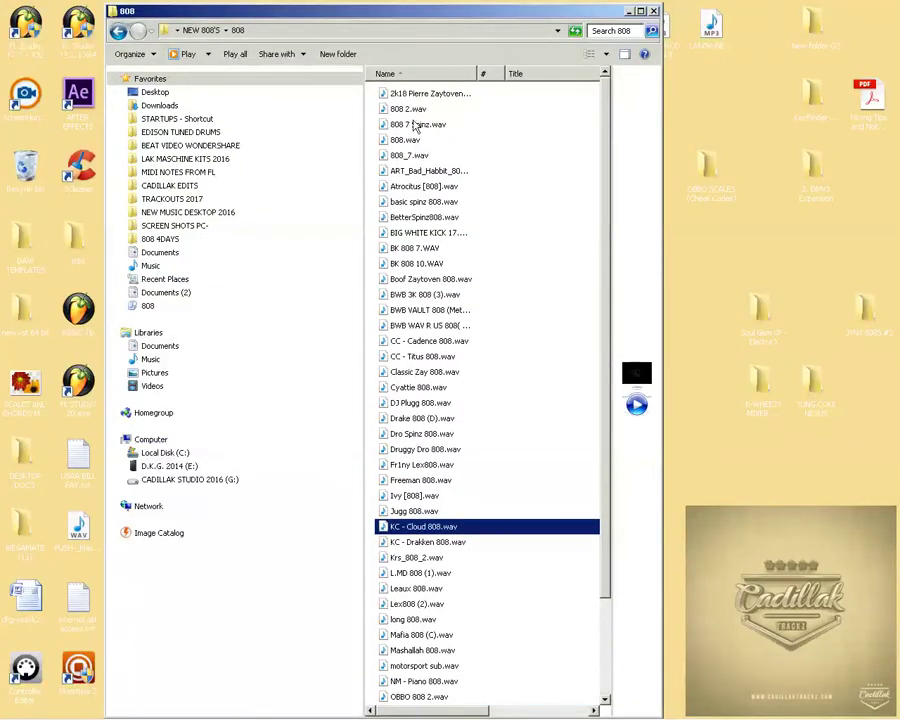
Look through the samples at the start of the 808 folder, including 808 2.wav, and go back to NEW 808'S
left_click(425, 94)
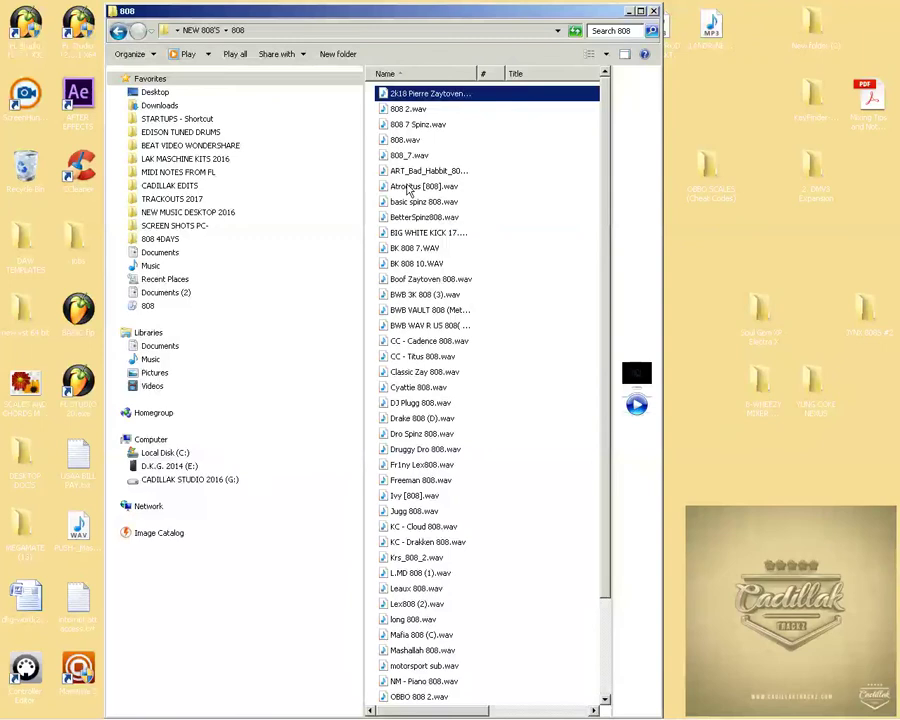
left_click(407, 112)
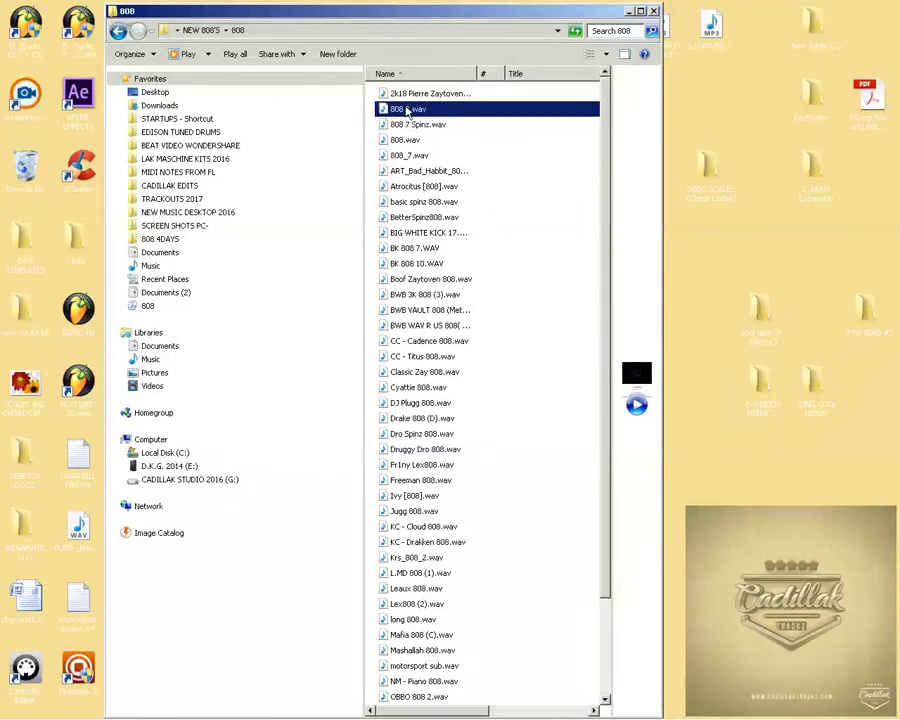
key("Up")
left_click(410, 113)
key("Up")
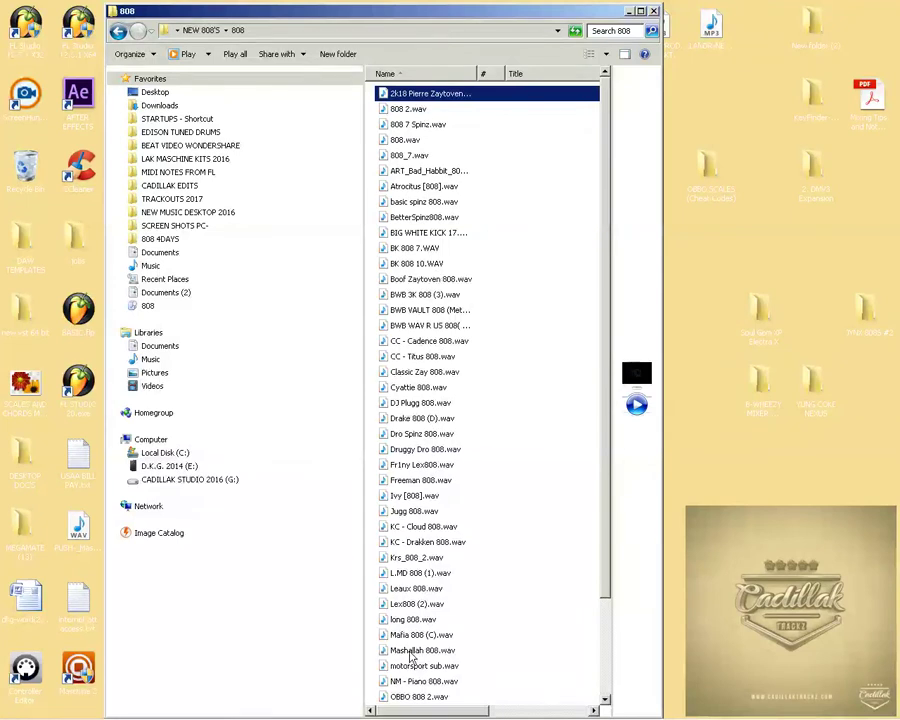
left_click(118, 31)
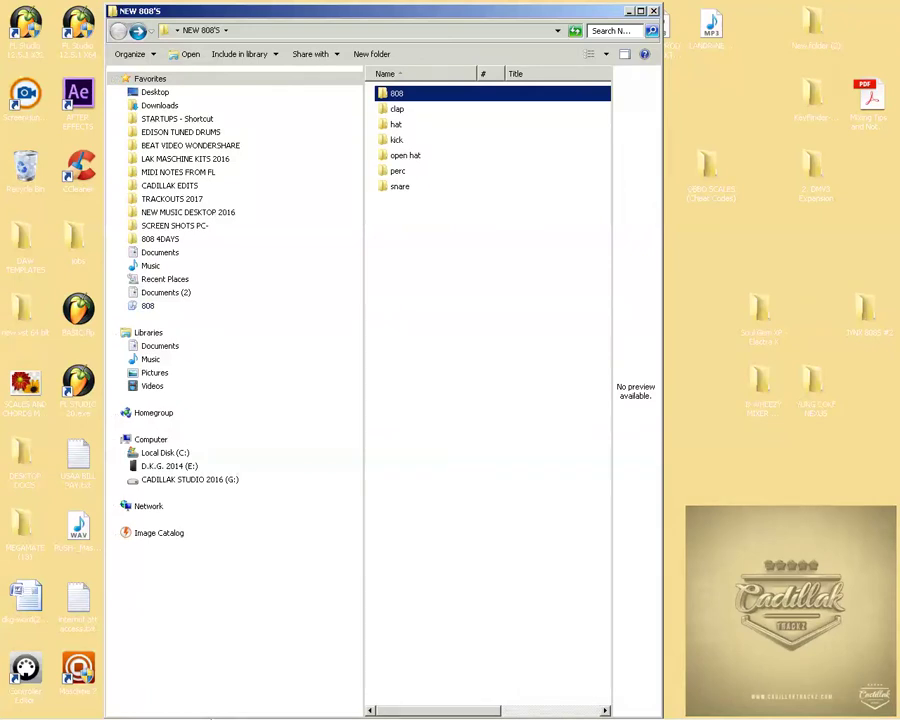
Switch to FL Studio, browse the BigWerks Vocal Kit, and expand BIGG DRUMKIT and its BIG KICK subfolder
left_click(200, 700)
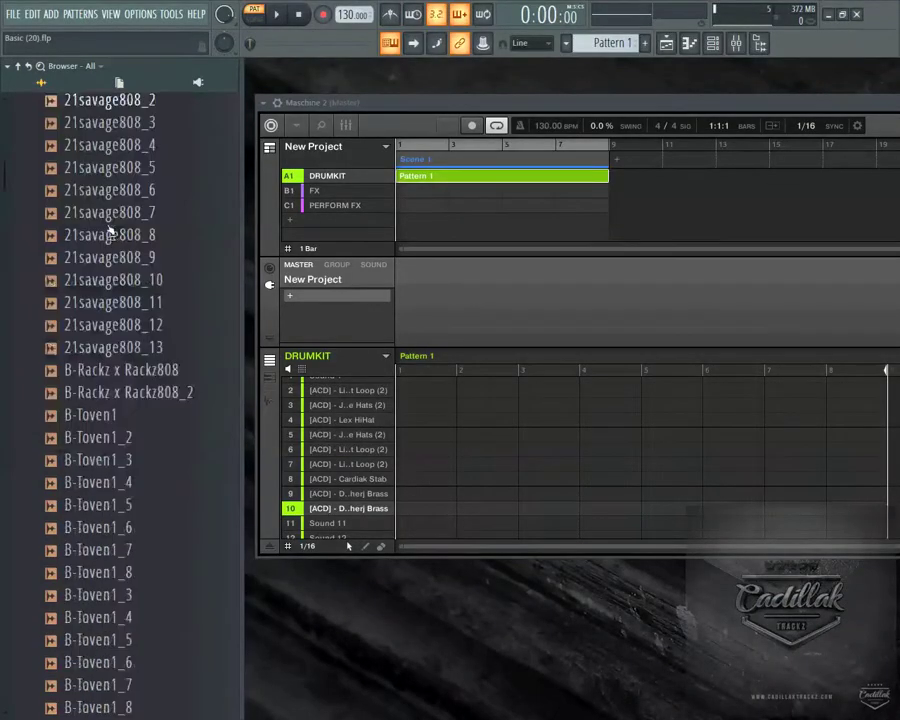
scroll(130, 240, "down", 15)
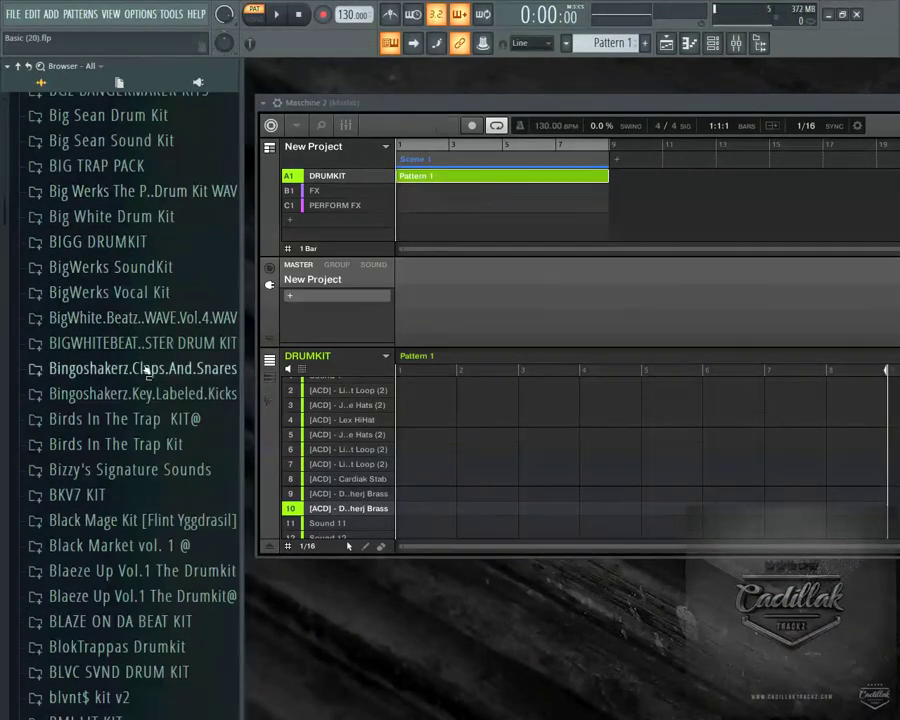
left_click(113, 296)
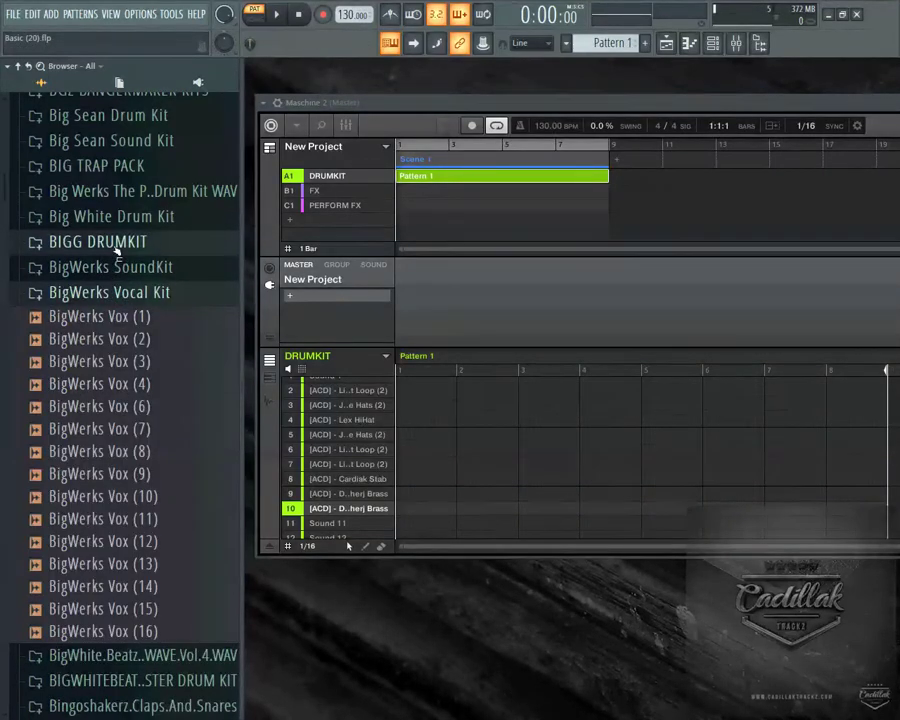
left_click(116, 245)
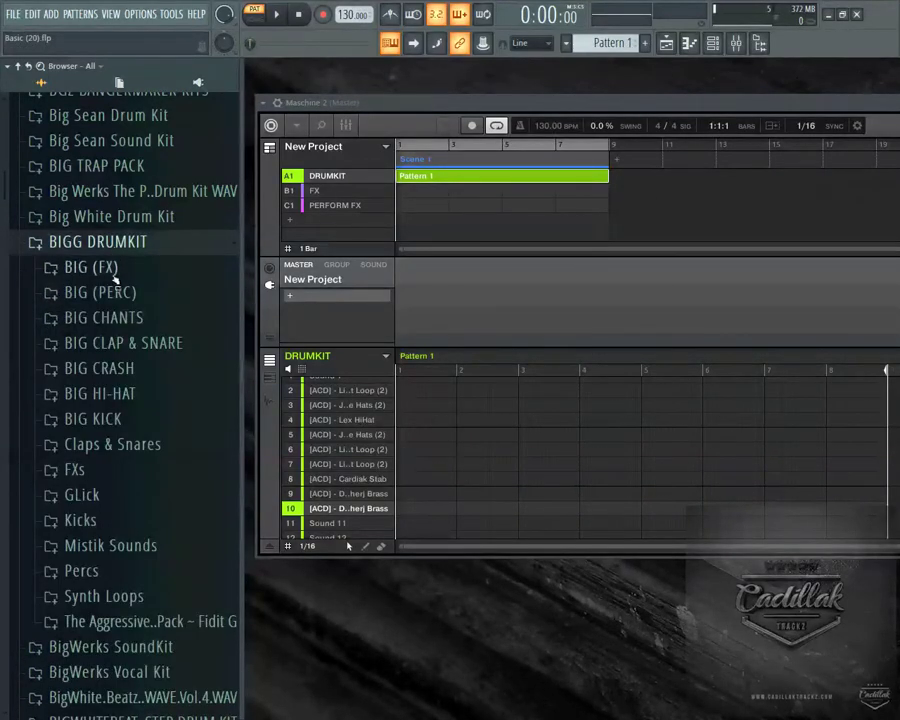
left_click(138, 416)
Audition a range of BIG WHITE KICK samples from about 14 to 35 in the BIG KICK folder
scroll(132, 372, "down", 8)
left_click(104, 196)
left_click(122, 218)
left_click(125, 198)
left_click(123, 262)
left_click(124, 242)
left_click(108, 217)
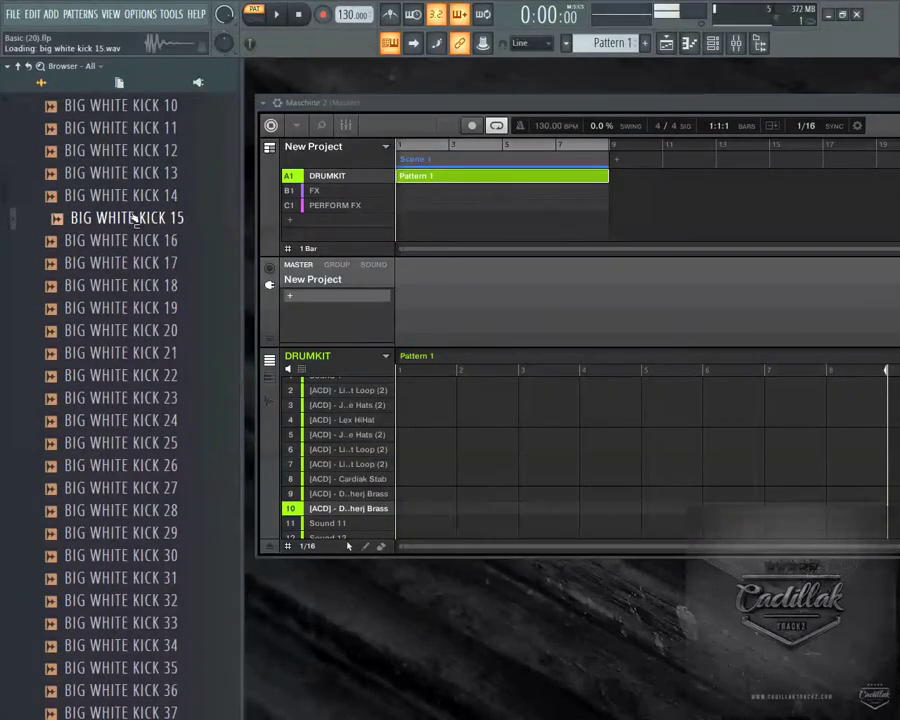
left_click(122, 285)
left_click(117, 308)
left_click(117, 352)
left_click(120, 375)
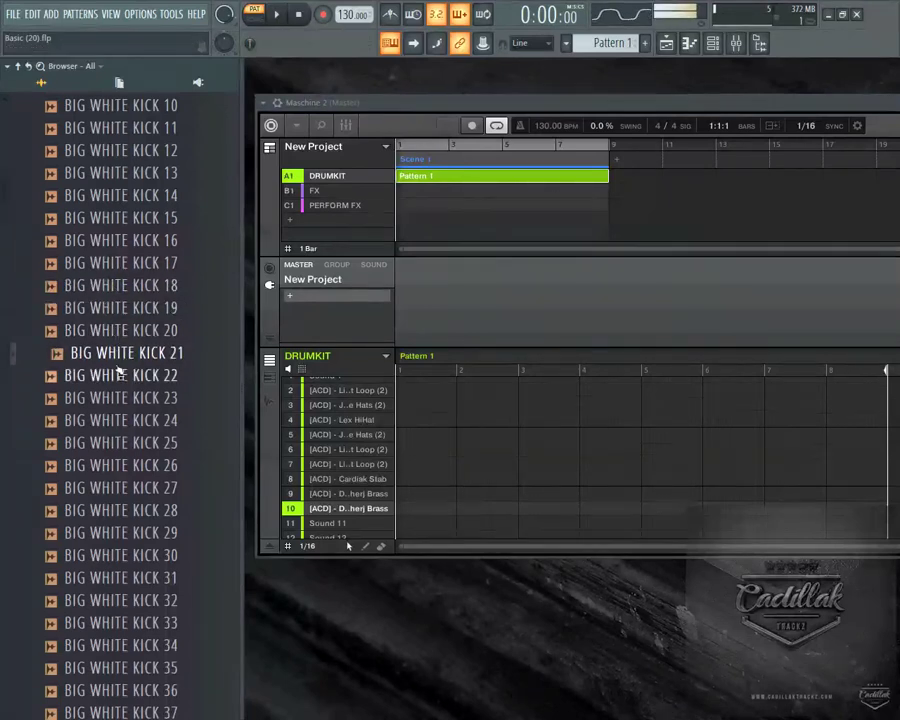
left_click(118, 397)
left_click(116, 420)
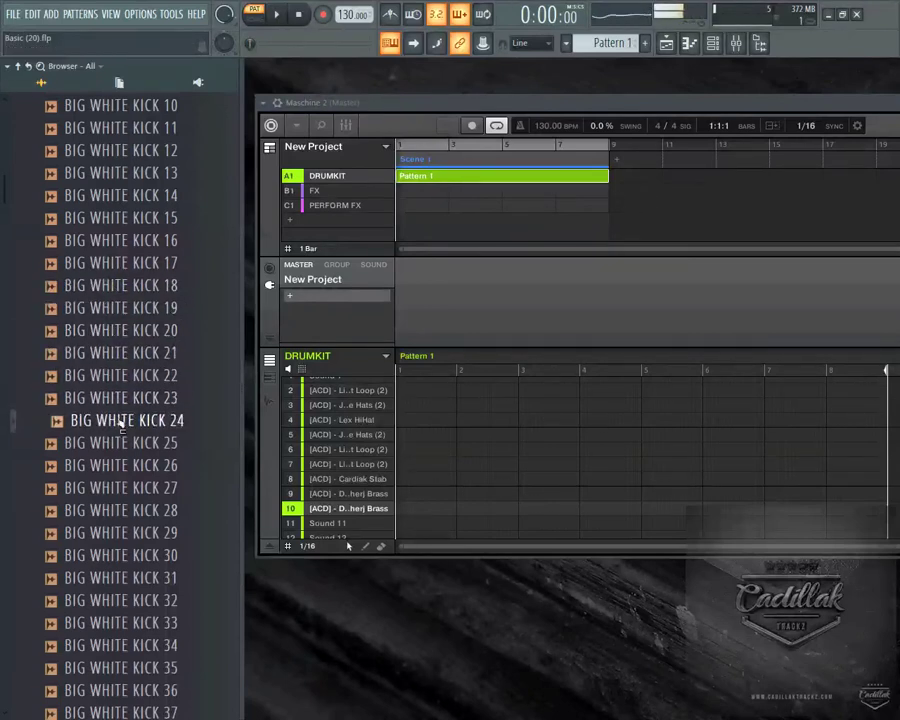
left_click(132, 488)
left_click(122, 533)
left_click(125, 577)
left_click(128, 600)
left_click(130, 645)
left_click(140, 667)
Audition kicks near the end of the BIG KICK folder, including BIG WHITE KICK 61, and minimize FL Studio
scroll(140, 318, "down", 8)
scroll(140, 318, "down", 6)
left_click(140, 264)
left_click(172, 328)
left_click(160, 268)
left_click(150, 307)
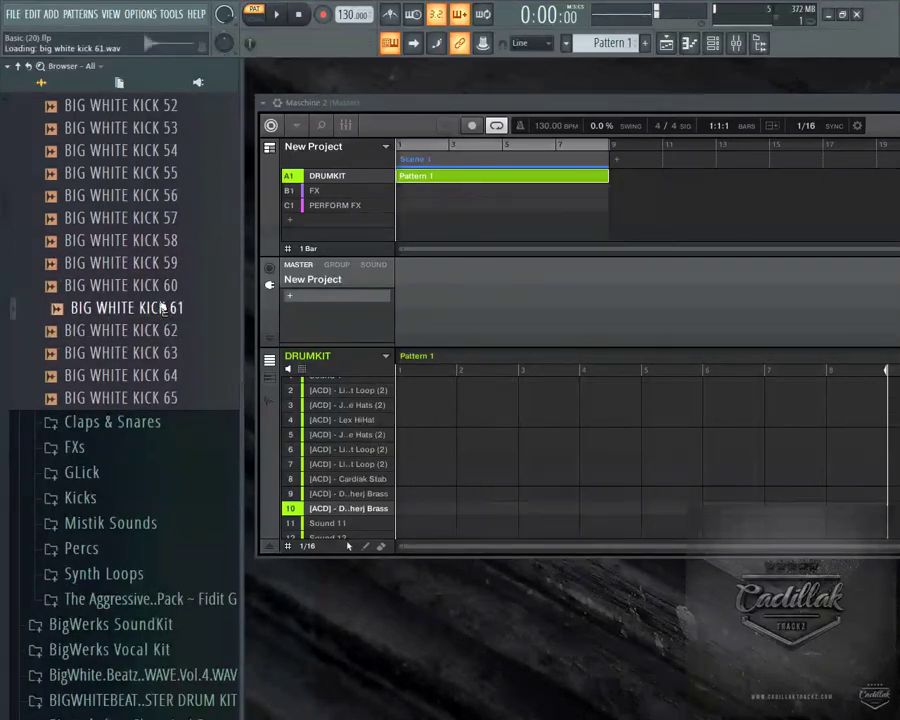
scroll(176, 468, "down", 7)
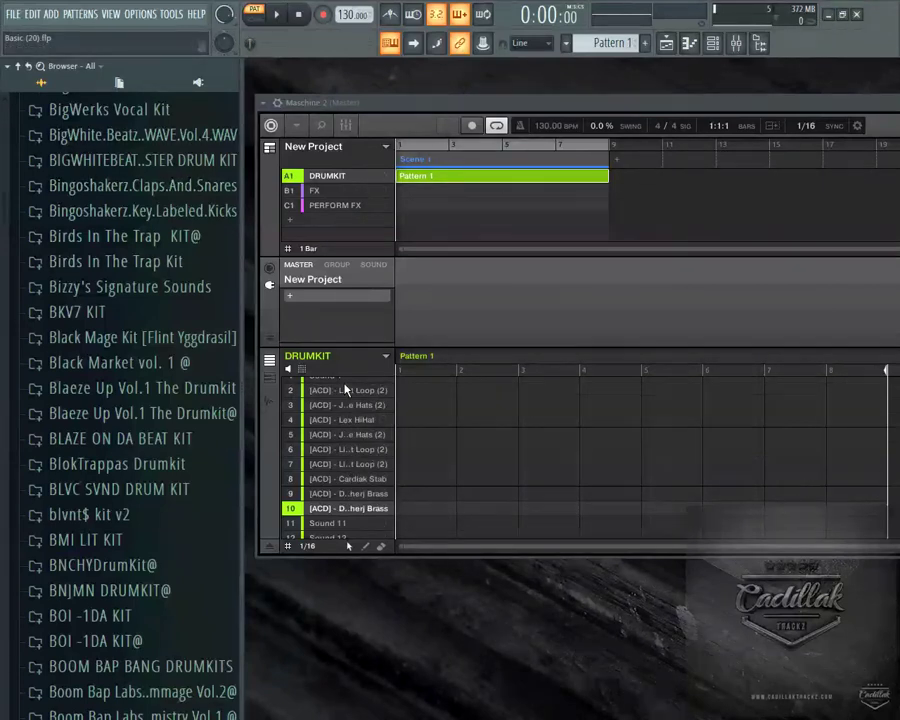
left_click(836, 16)
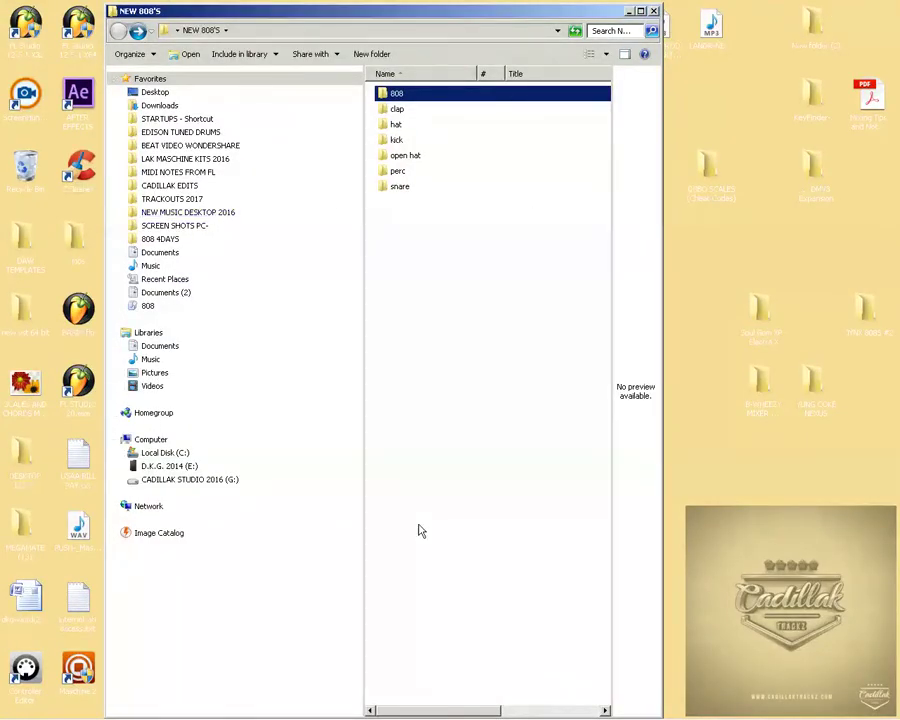